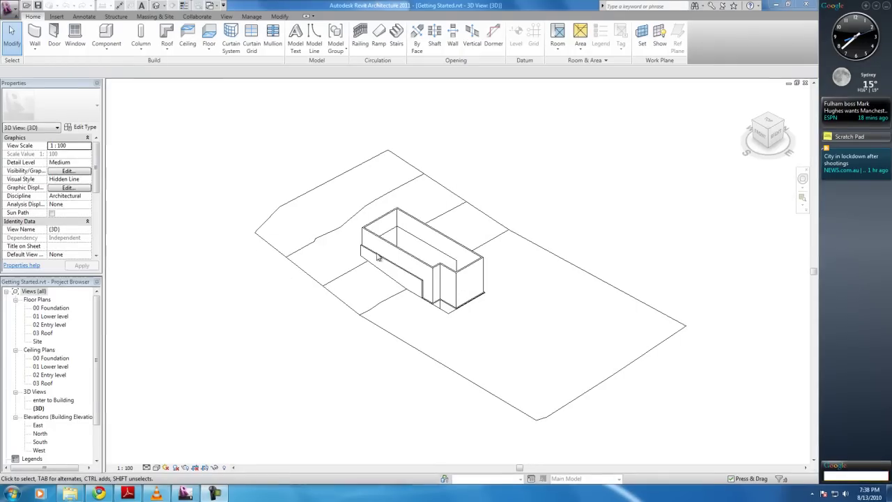
# Step: Open the 03 Roof floor plan view
pyautogui.scroll(1, 367, 262)
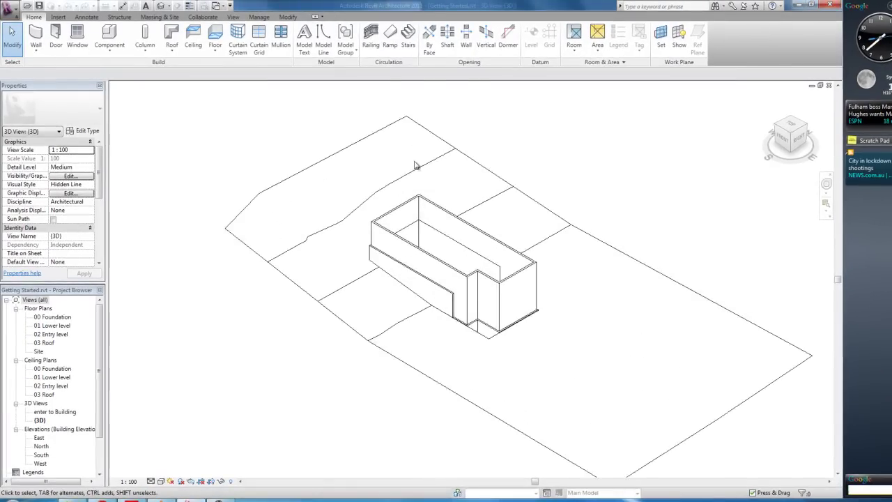
pyautogui.scroll(2, 386, 237)
pyautogui.scroll(2, 442, 285)
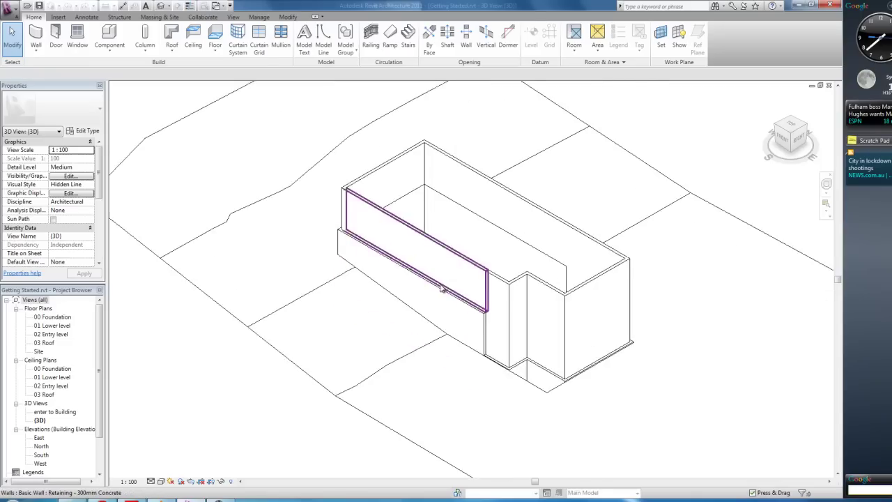
pyautogui.scroll(-3, 463, 248)
pyautogui.scroll(3, 492, 293)
pyautogui.scroll(-2, 402, 450)
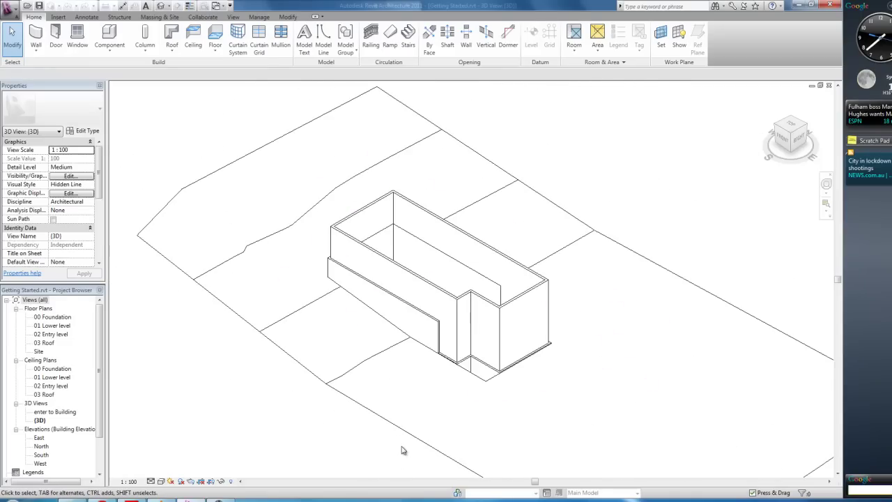
pyautogui.click(48, 343)
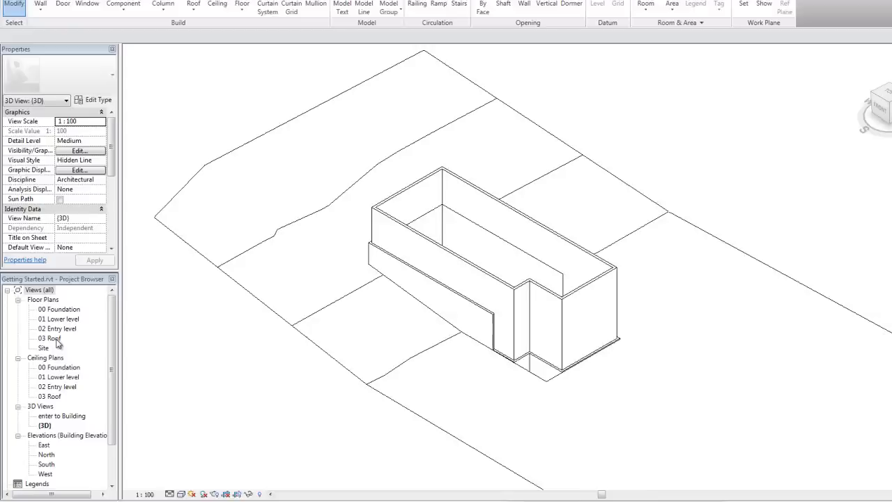
pyautogui.doubleClick(123, 292)
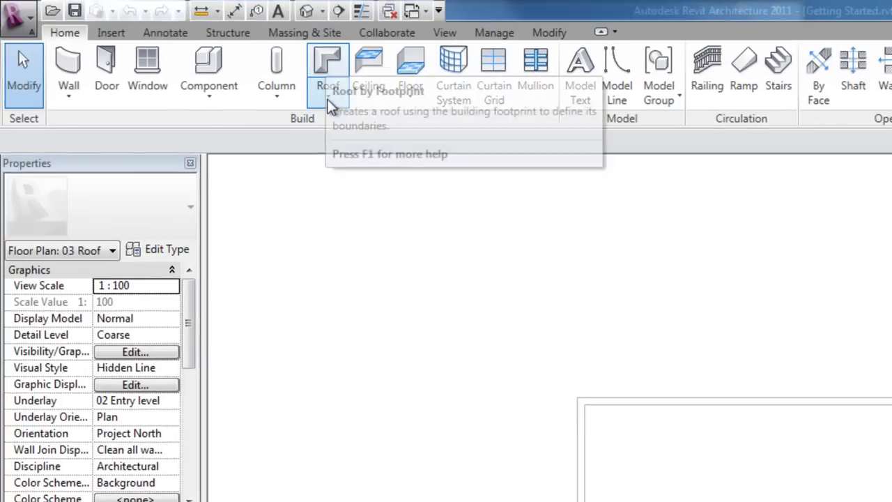
# Step: Start a roof by footprint and sketch its south boundary line along the outer wall face, extending past the recess in line with the east wall
pyautogui.click(329, 103)
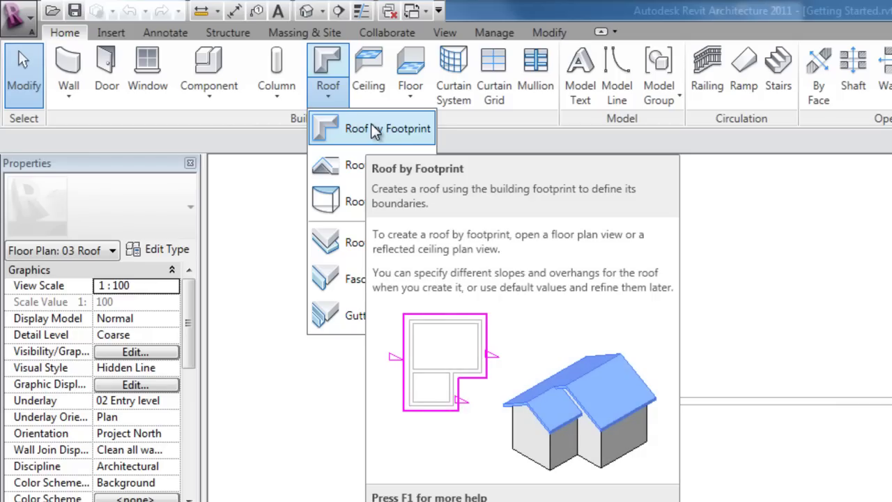
pyautogui.click(375, 131)
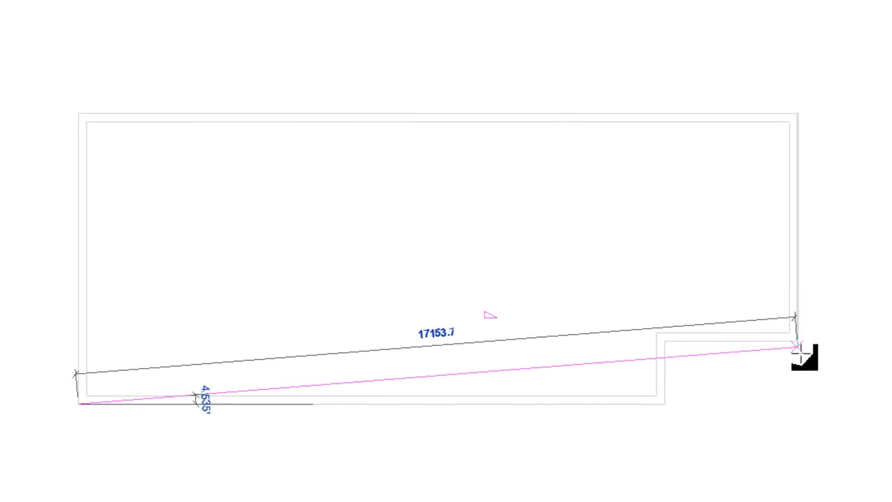
pyautogui.click(795, 404)
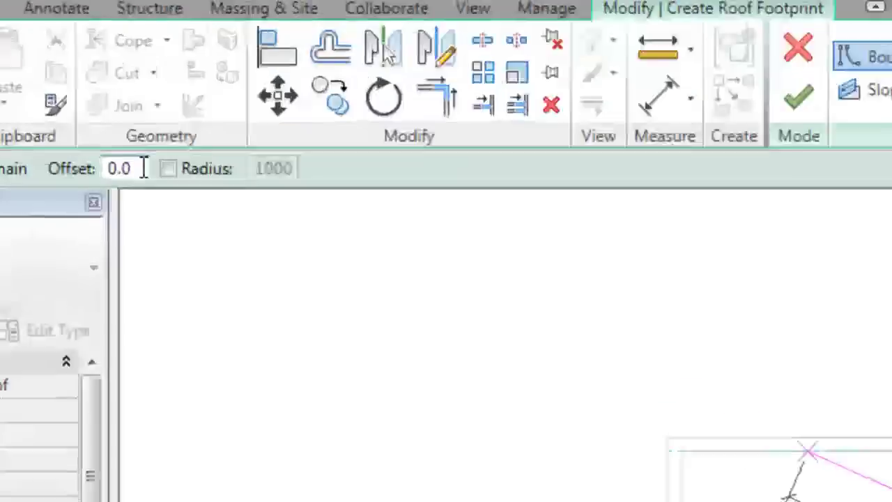
# Step: Set the boundary offset to -900 and sketch the east, north and west roof edges from the outer wall corners, closing the rectangular footprint
pyautogui.doubleClick(142, 168)
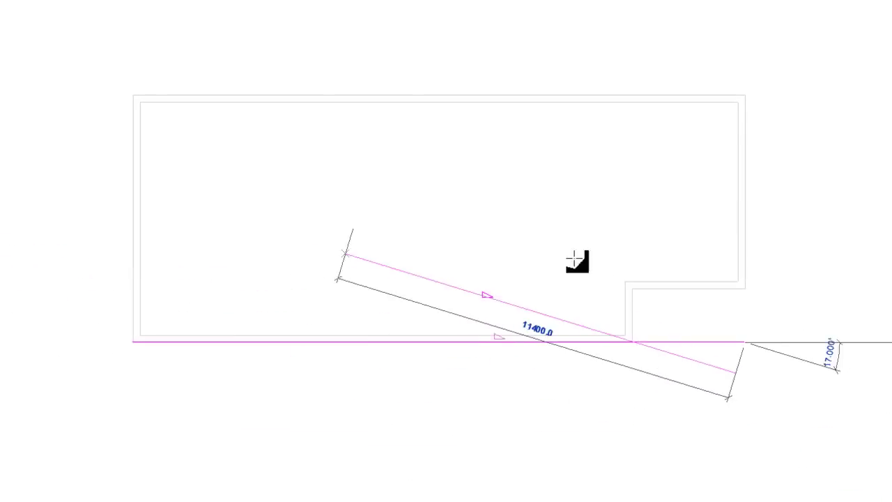
pyautogui.click(746, 343)
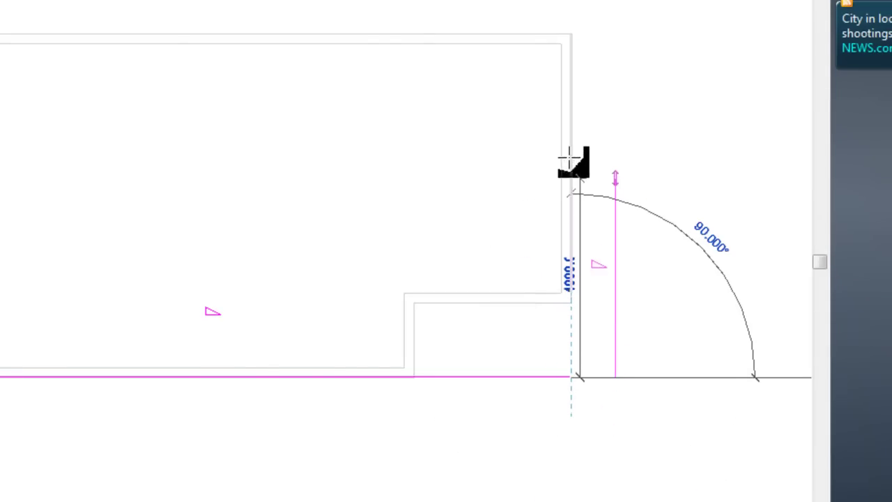
pyautogui.click(571, 35)
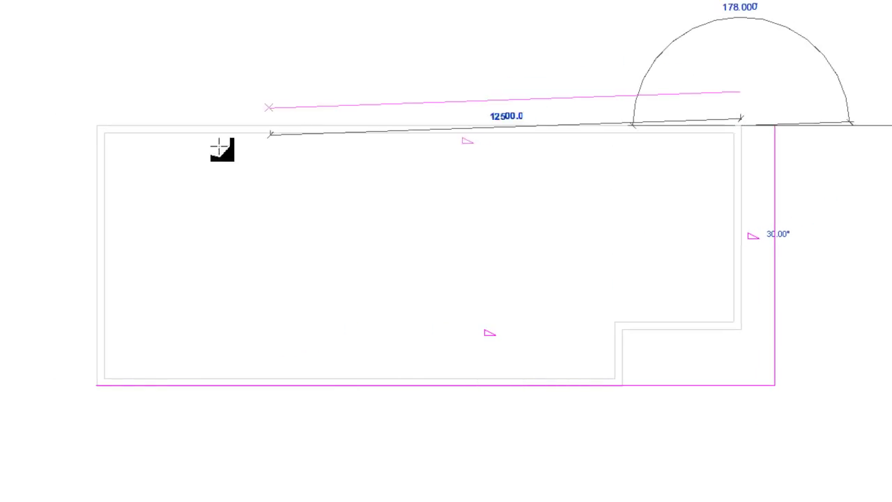
pyautogui.click(97, 126)
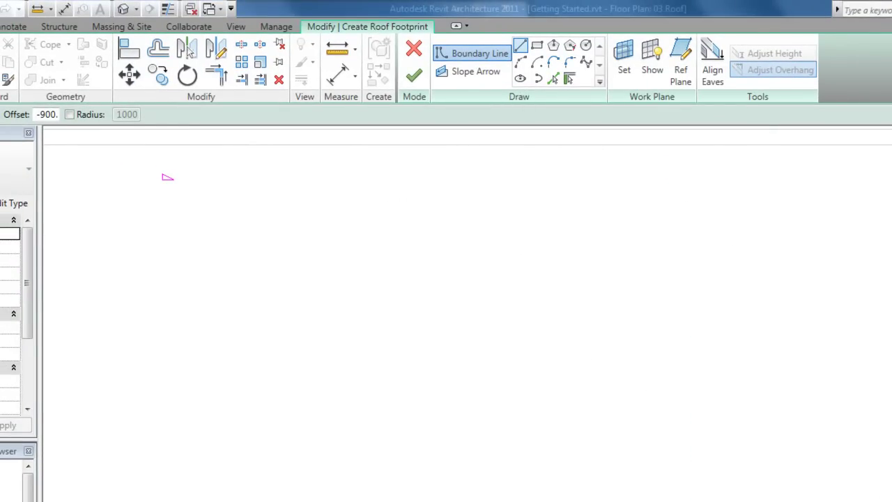
pyautogui.scroll(-4, 649, 400)
pyautogui.scroll(1, 346, 371)
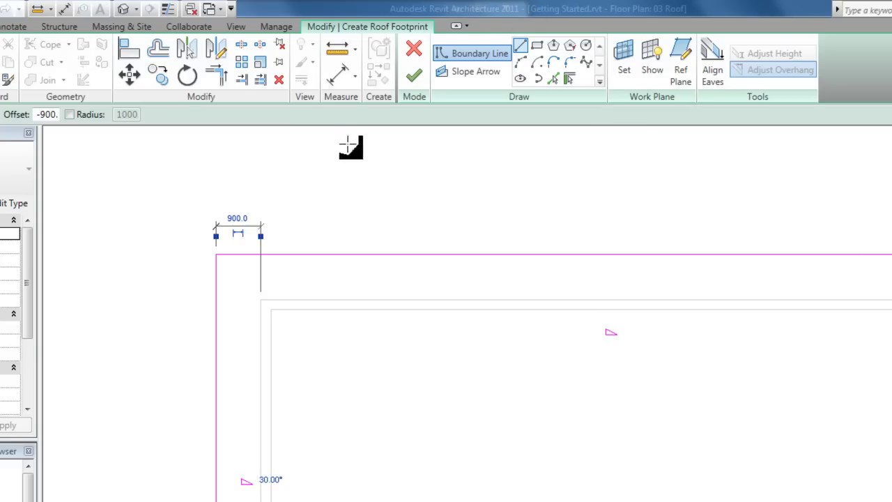
pyautogui.scroll(-2, 788, 426)
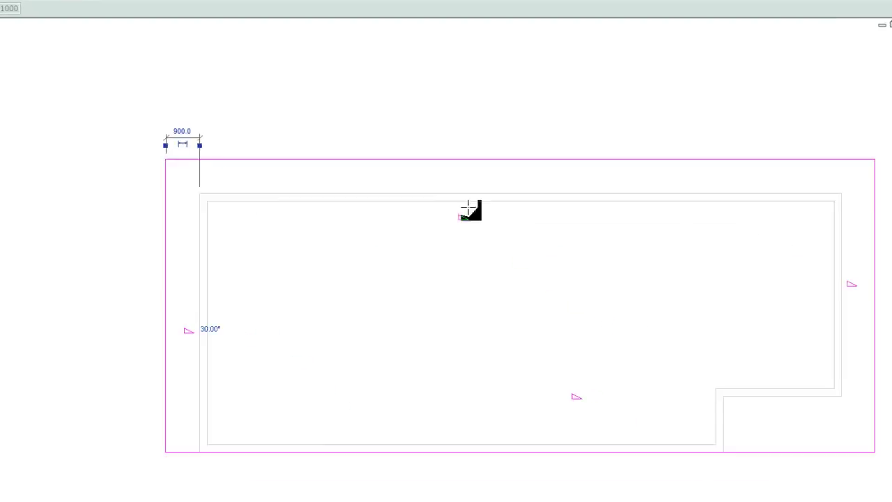
# Step: Turn off Defines Slope for the east, north and west boundary lines, leaving only the south edge sloped
pyautogui.scroll(3, 468, 207)
pyautogui.scroll(-4, 395, 166)
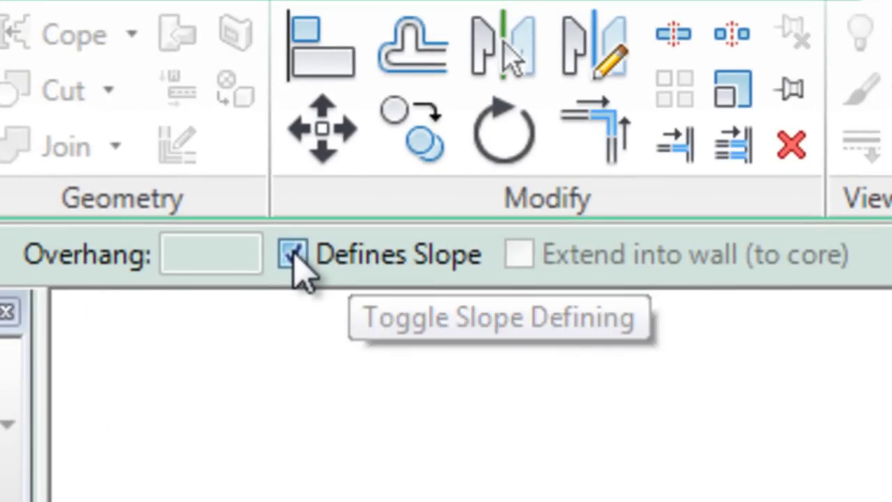
pyautogui.click(293, 255)
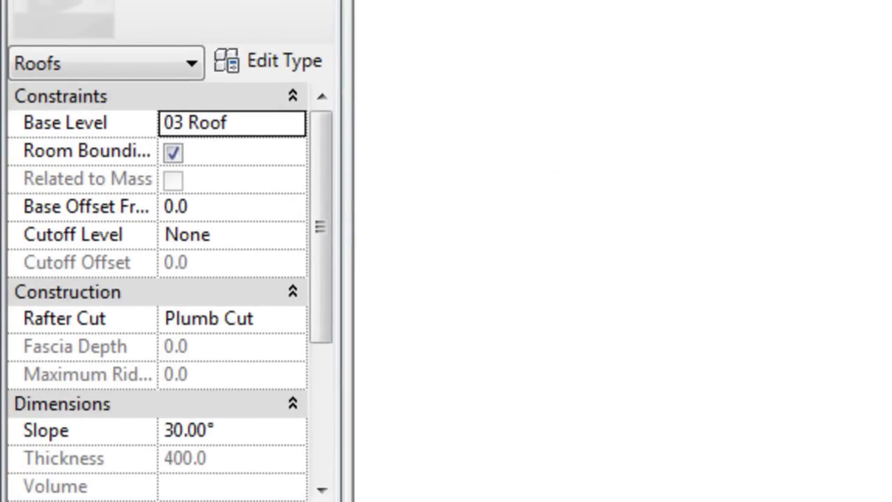
# Step: Set the roof's slope to 10° and finish the footprint sketch
pyautogui.click(259, 444)
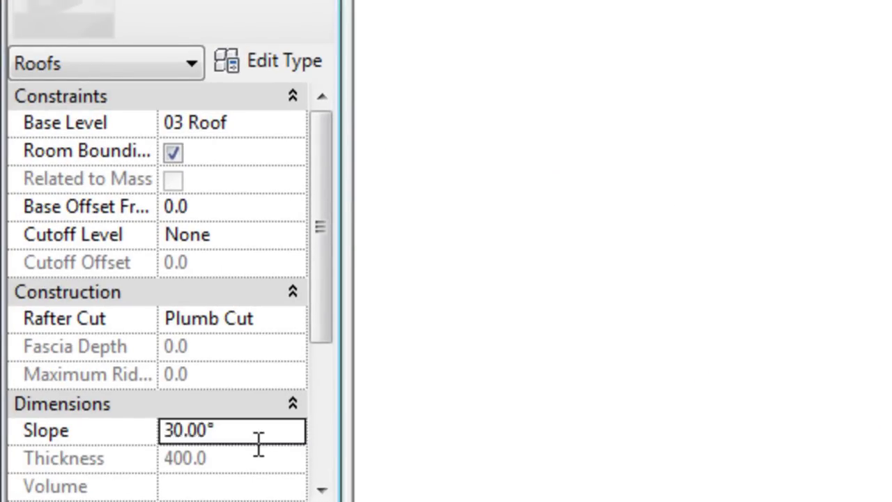
pyautogui.doubleClick(244, 437)
pyautogui.click(328, 352)
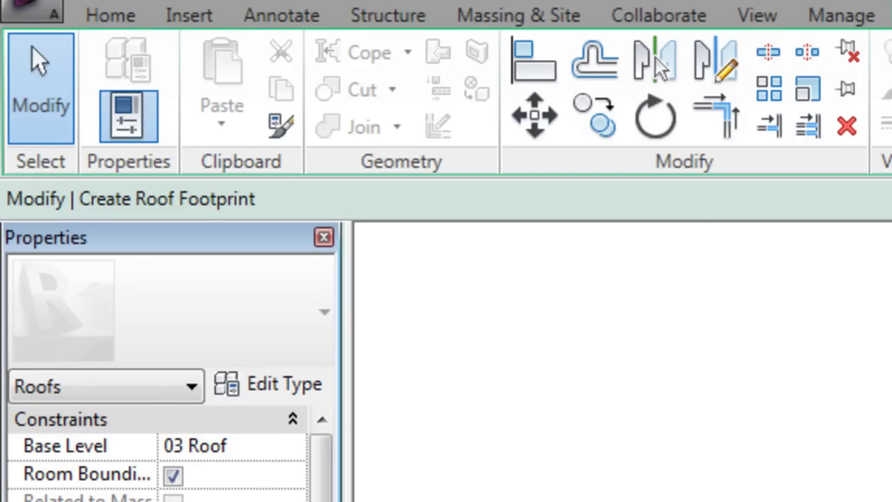
pyautogui.write('10')
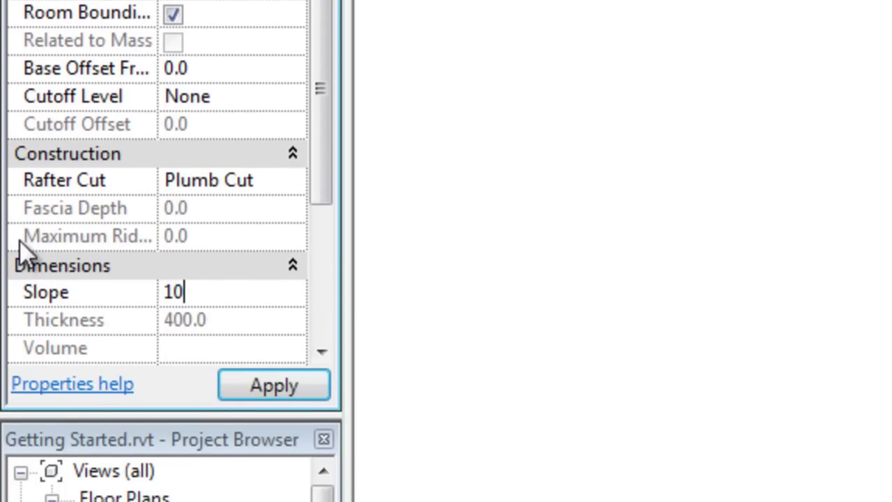
pyautogui.click(260, 388)
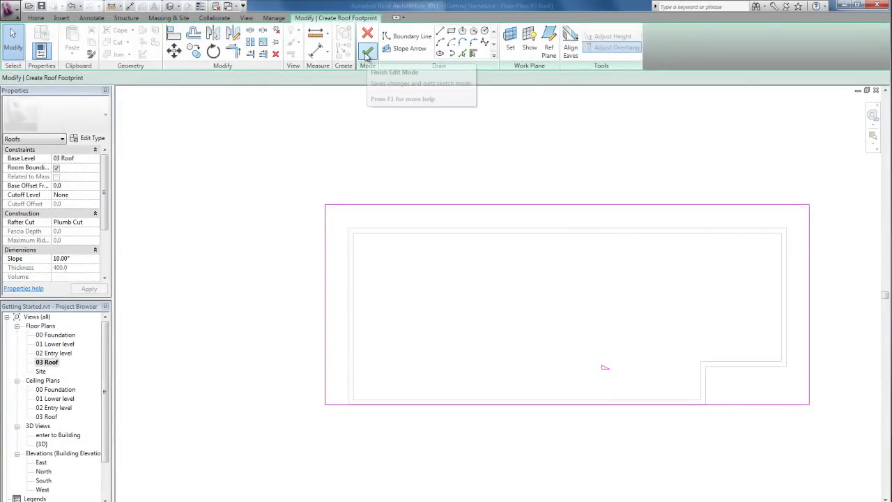
pyautogui.click(367, 55)
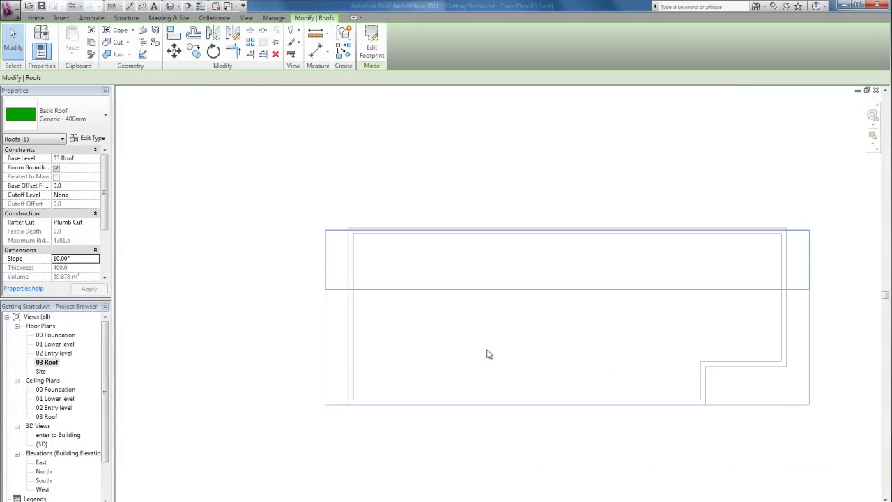
# Step: Open the default 3D view of the building
pyautogui.scroll(1, 489, 354)
pyautogui.scroll(-2, 474, 272)
pyautogui.click(246, 17)
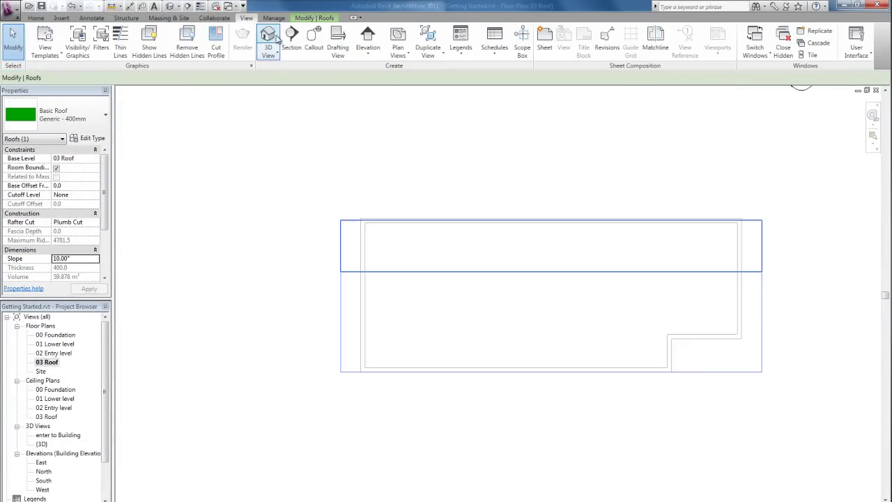
pyautogui.click(268, 35)
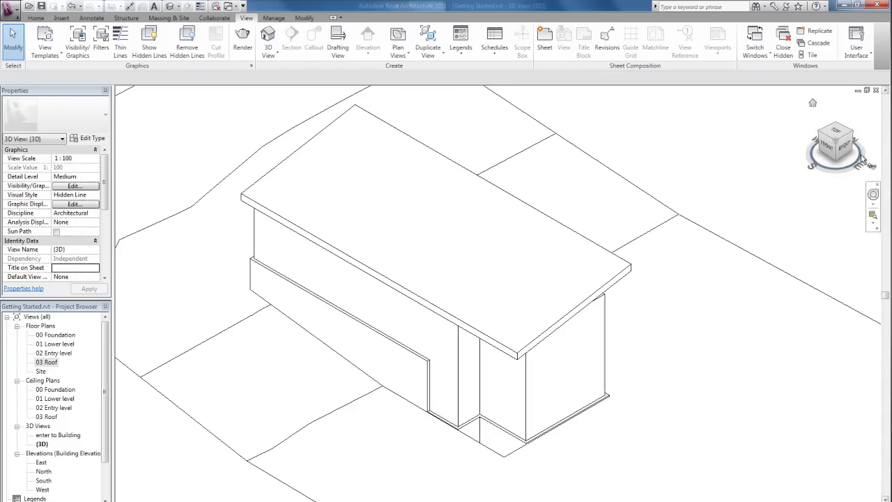
# Step: Orbit to the back of the building and examine how the roof sits over the walls
pyautogui.moveTo(834, 144)
pyautogui.mouseDown()
pyautogui.moveTo(516, 111)
pyautogui.moveTo(448, 134)
pyautogui.moveTo(603, 119)
pyautogui.moveTo(628, 100)
pyautogui.moveTo(629, 156)
pyautogui.moveTo(638, 137)
pyautogui.mouseUp()
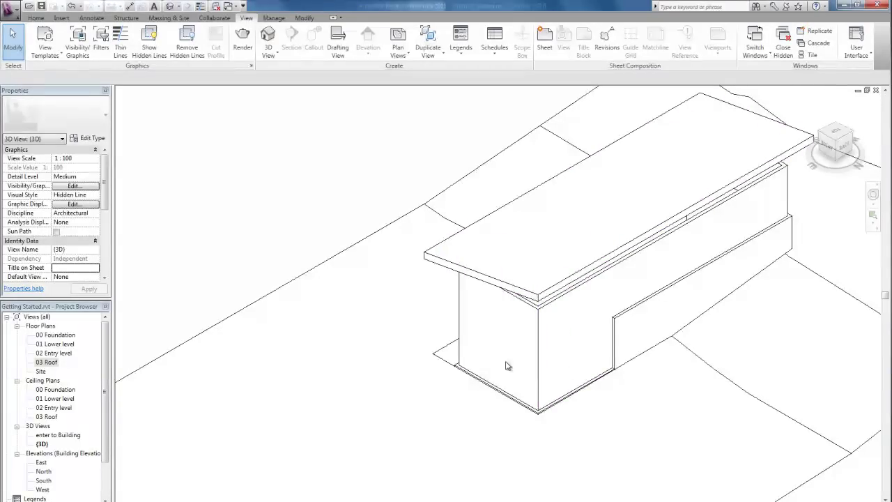
pyautogui.scroll(-4, 507, 366)
pyautogui.scroll(4, 512, 399)
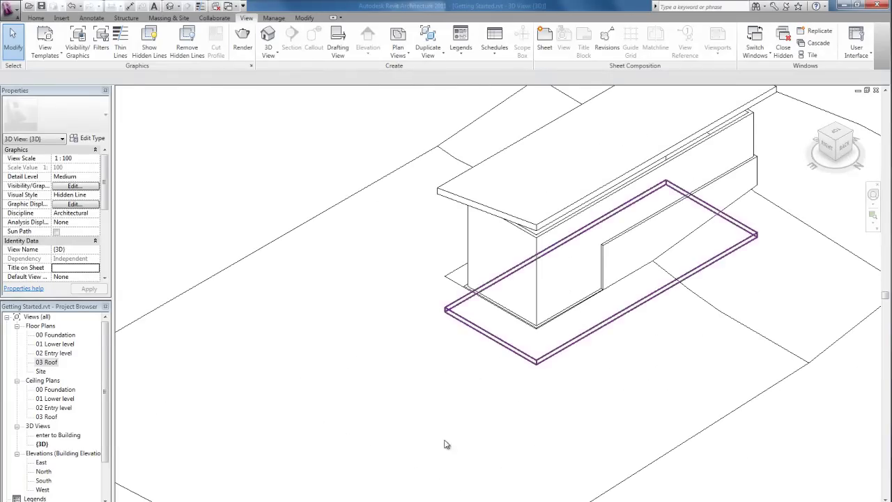
pyautogui.scroll(-2, 446, 444)
pyautogui.scroll(2, 505, 370)
pyautogui.scroll(2, 528, 262)
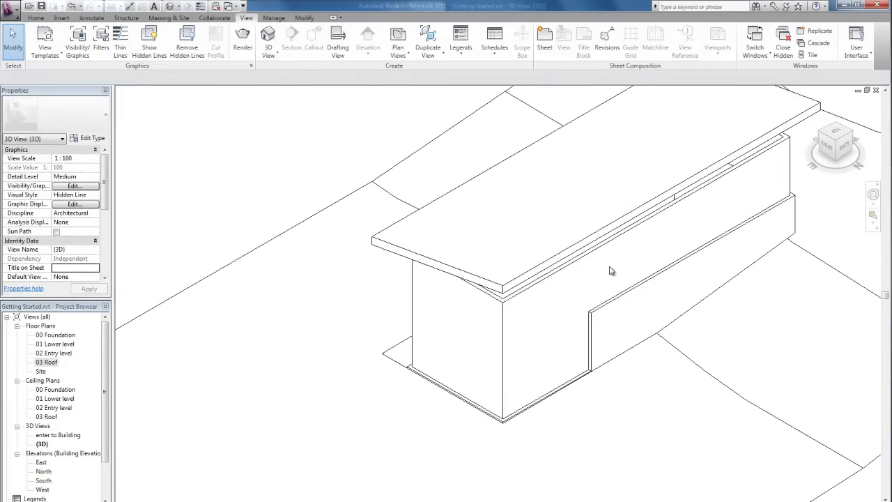
pyautogui.scroll(-2, 575, 272)
pyautogui.scroll(2, 551, 240)
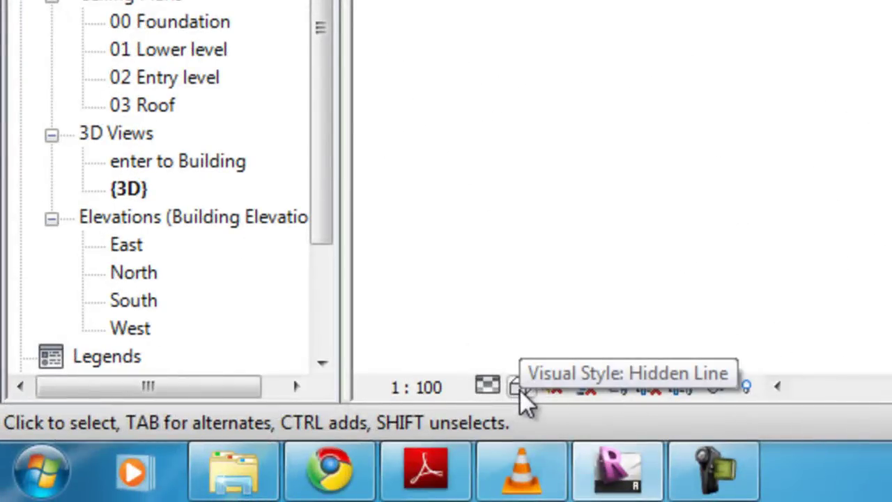
# Step: Set the 3D view's visual style to Shaded with Edges
pyautogui.click(519, 389)
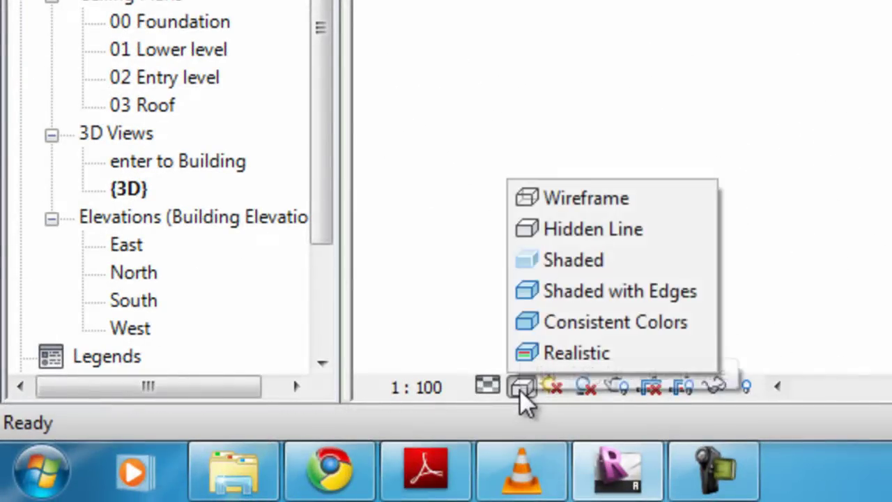
pyautogui.click(557, 293)
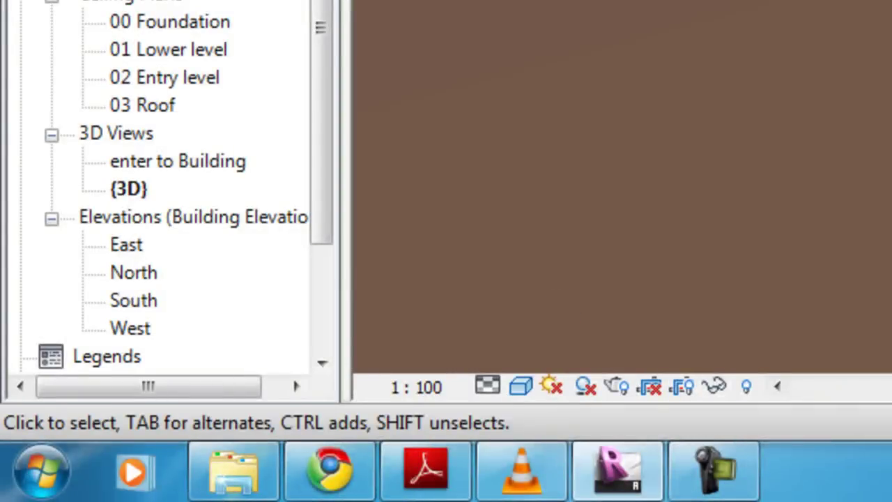
pyautogui.scroll(-3, 318, 258)
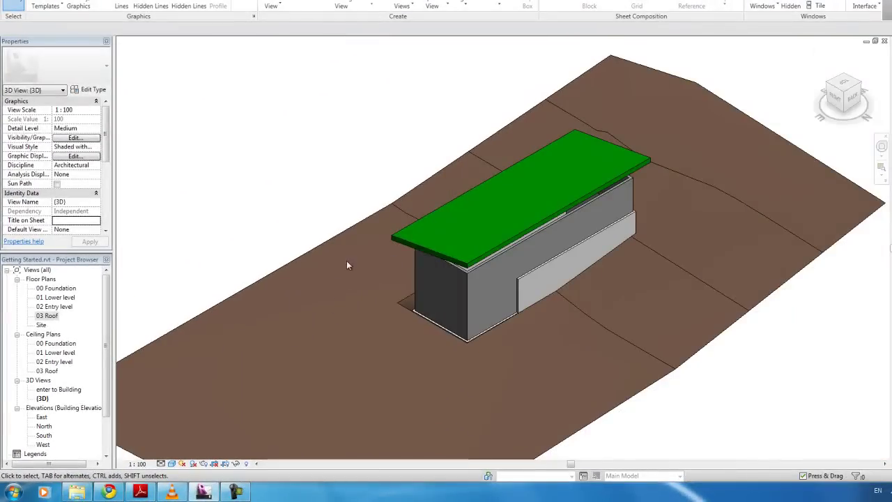
# Step: Turn off shadows in the 3D view
pyautogui.scroll(4, 325, 279)
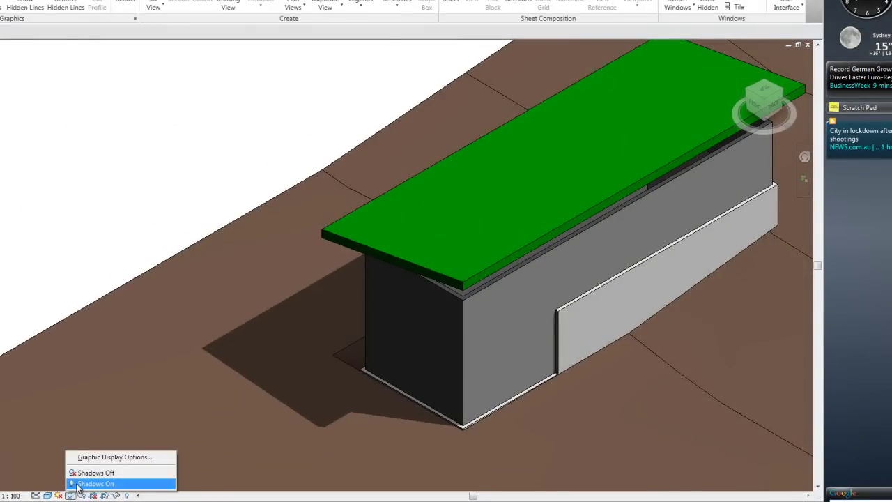
pyautogui.click(90, 473)
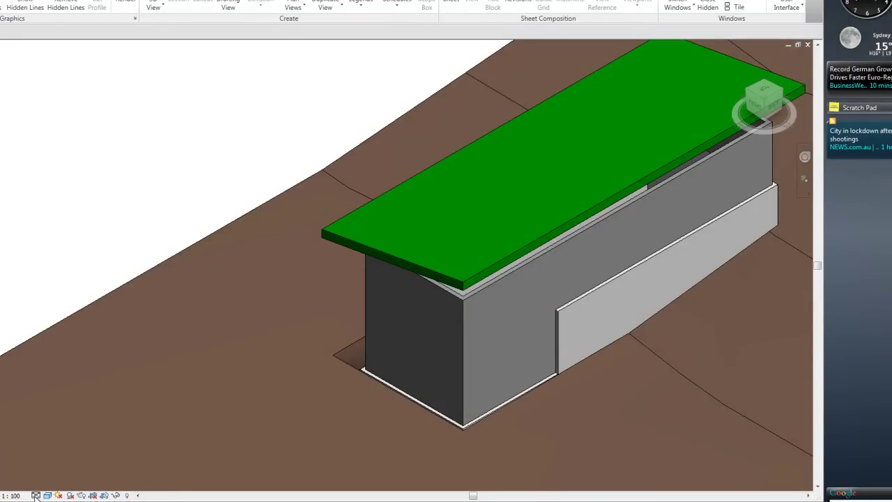
pyautogui.scroll(-5, 291, 365)
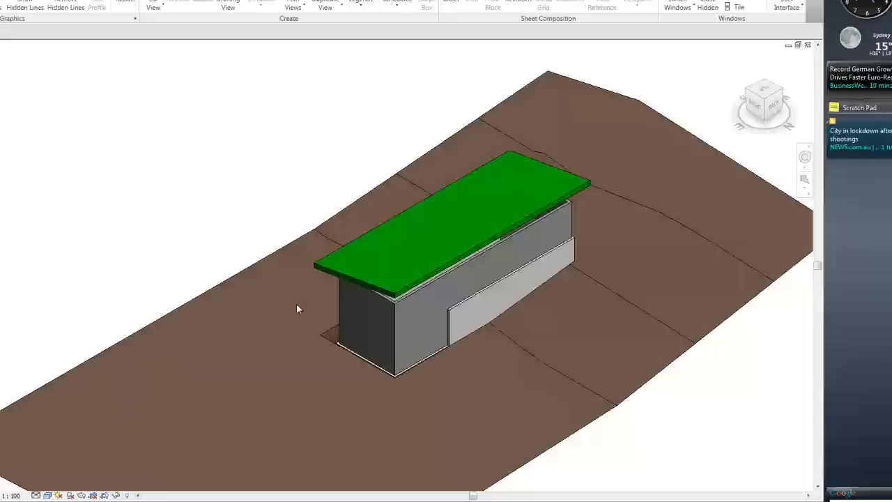
pyautogui.scroll(4, 438, 263)
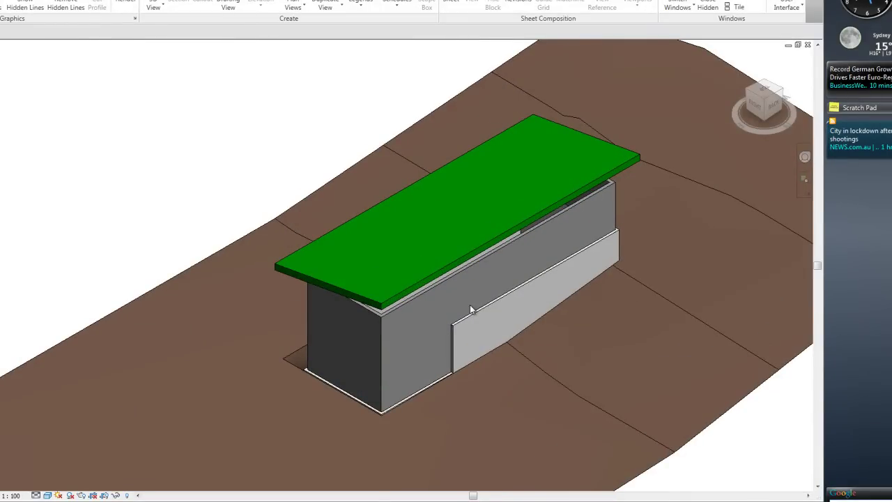